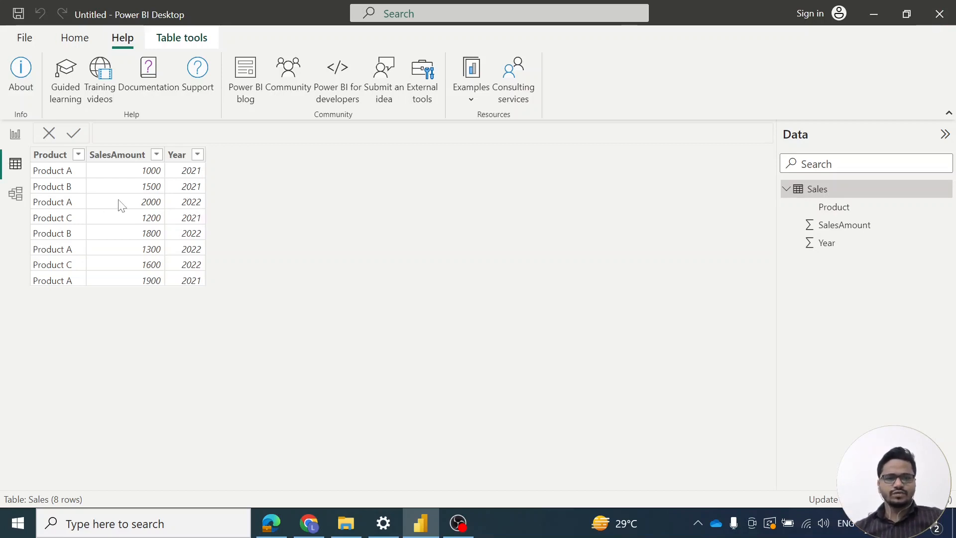
Create a new calculated table from the report view and name it Sales2022 in its formula
left_click(16, 135)
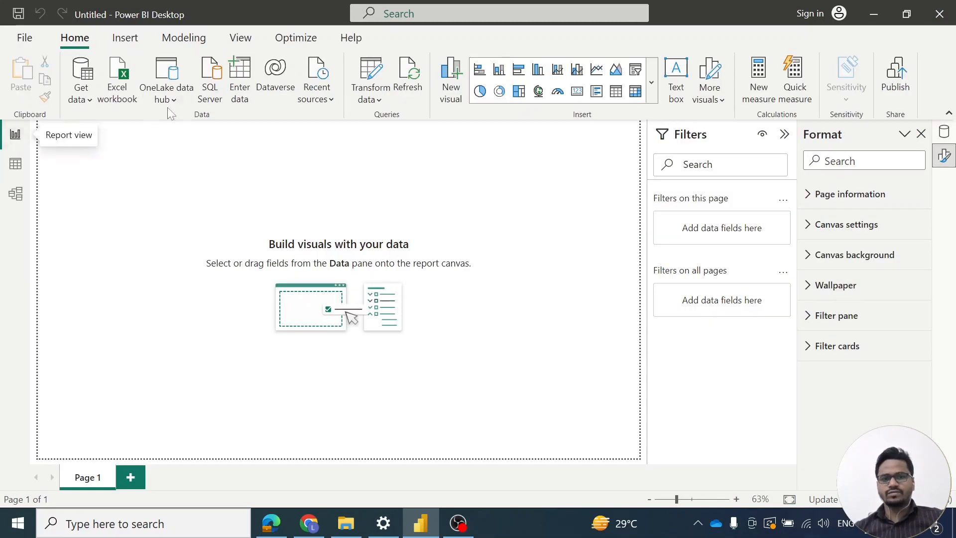
left_click(186, 38)
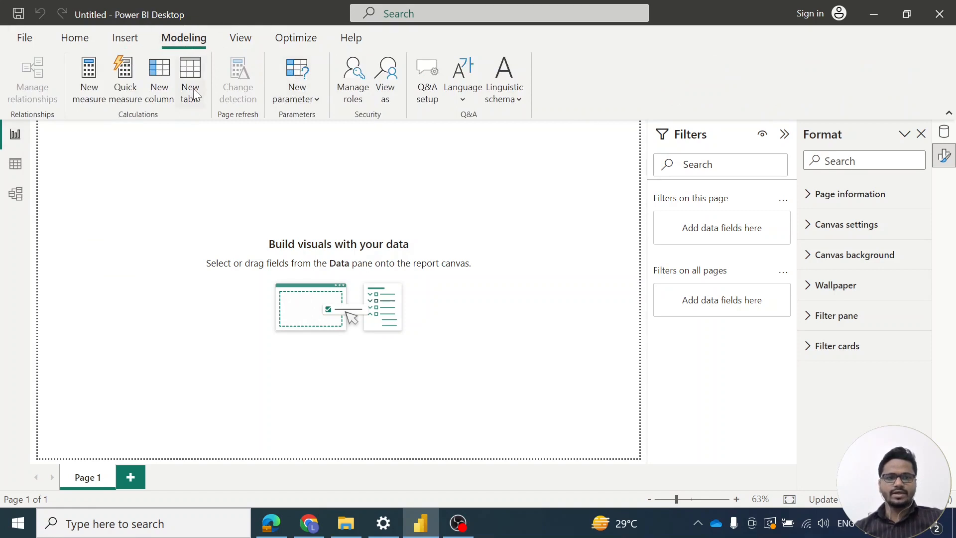
left_click(201, 103)
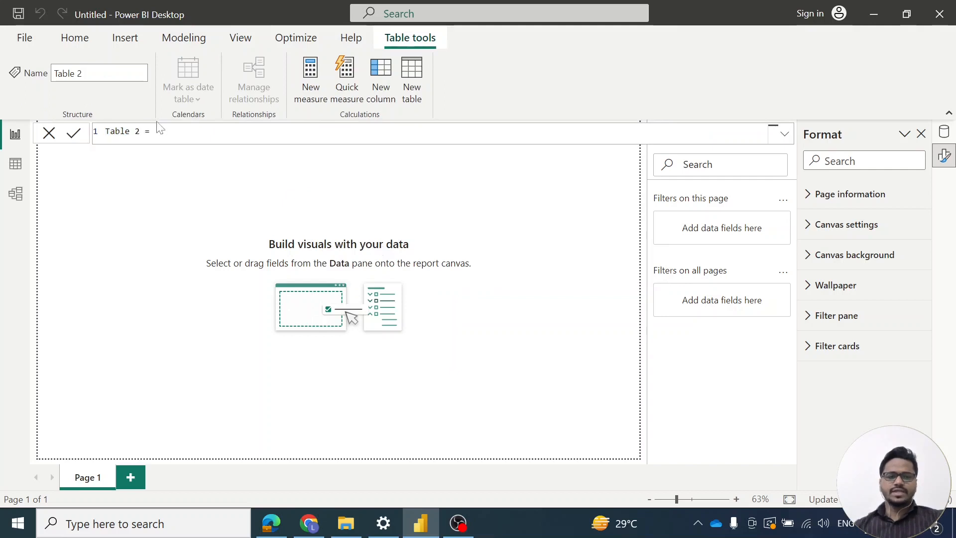
double_click(116, 130)
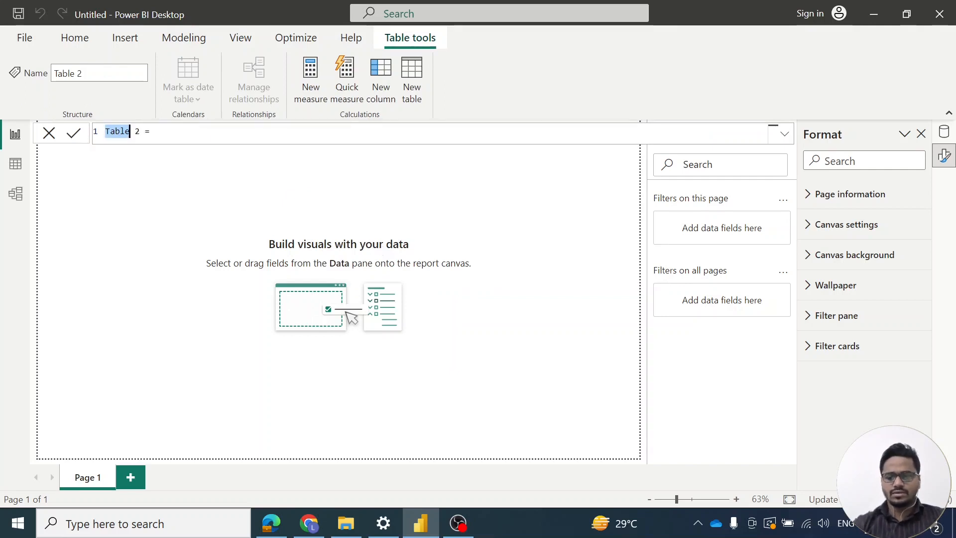
key("BackSpace")
key("Delete")
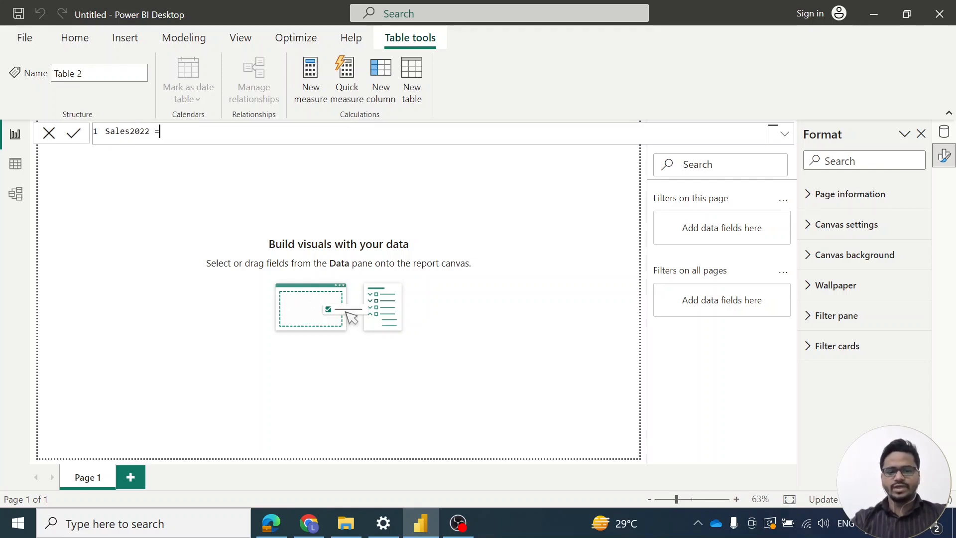
Start the Sales2022 formula with the FILTER function, using the Sales table as its first argument
type("filter")
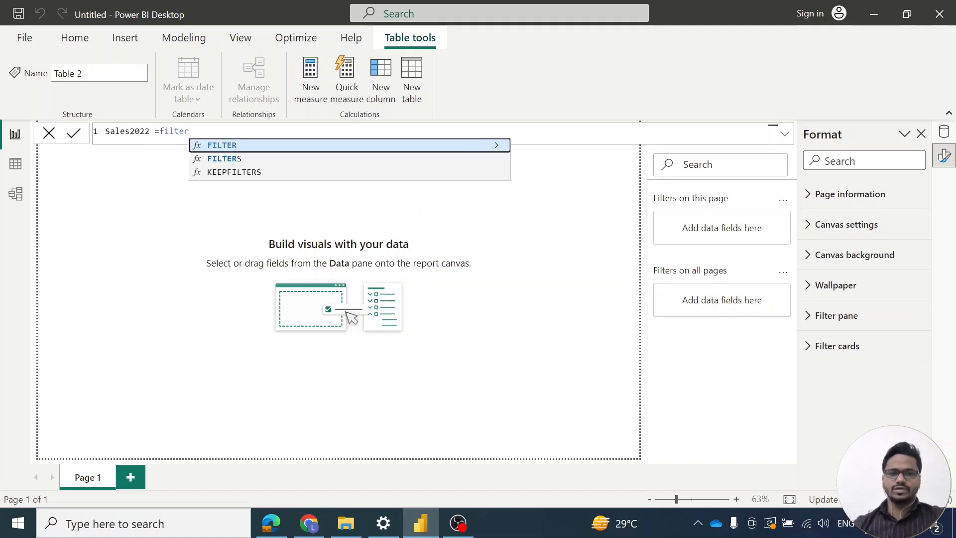
left_click(250, 144)
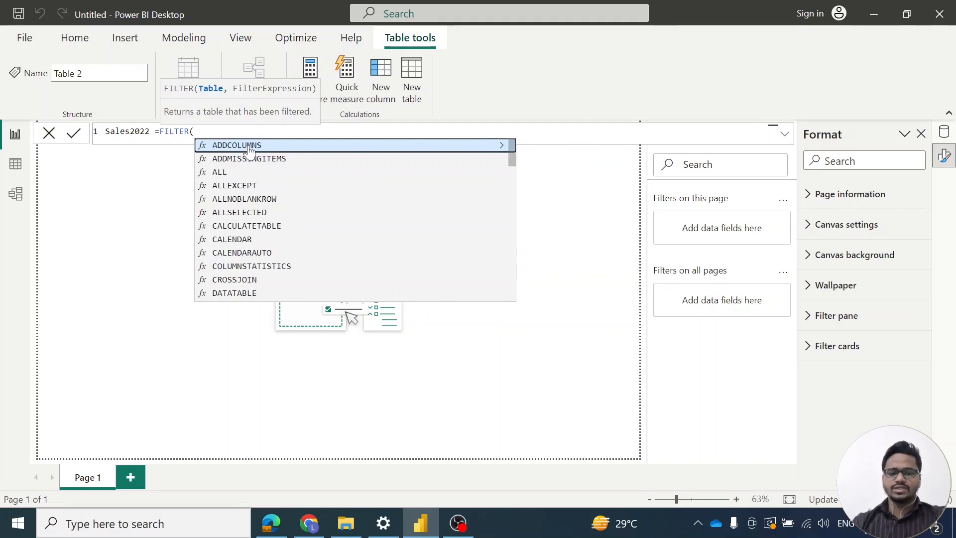
type("sal")
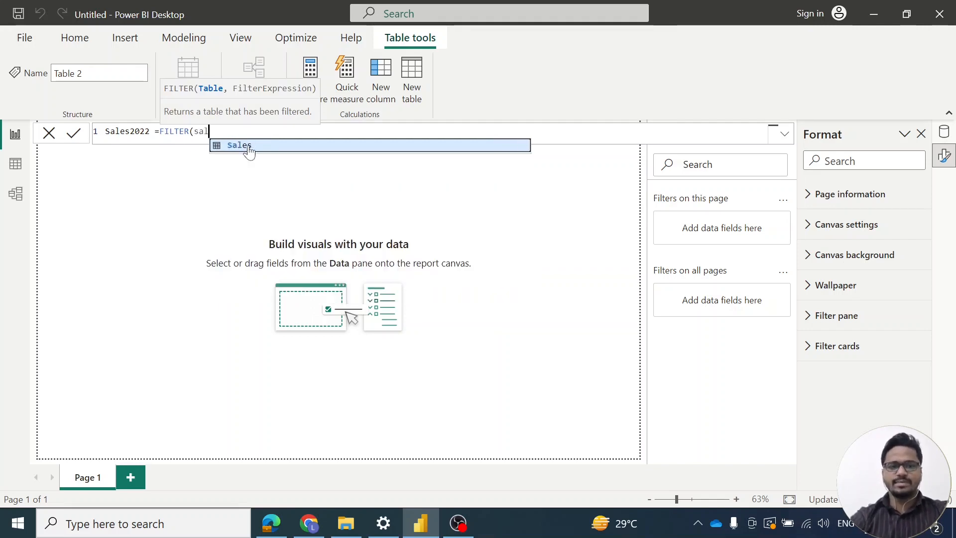
left_click(236, 147)
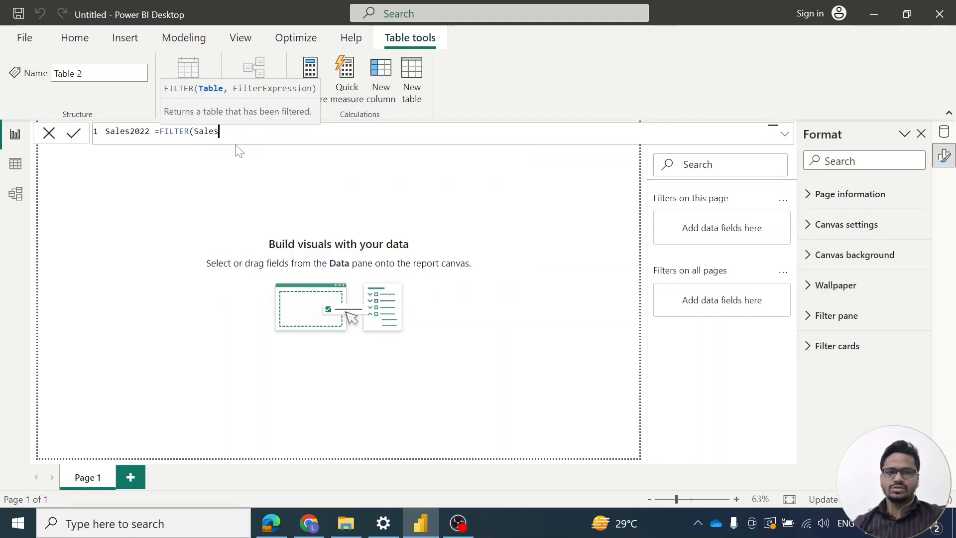
type(",")
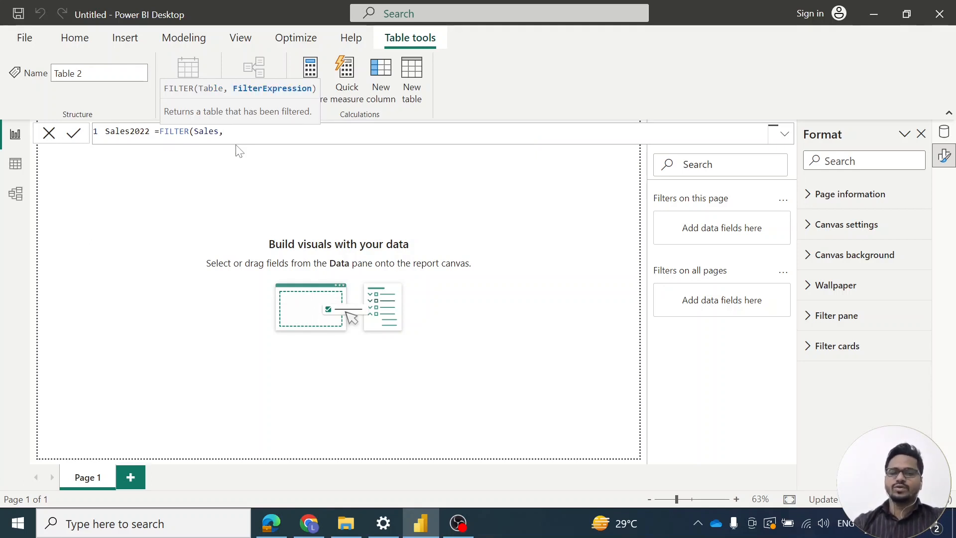
Complete the FILTER formula with the condition Sales[Year]=2022 and commit the calculated table
type("year")
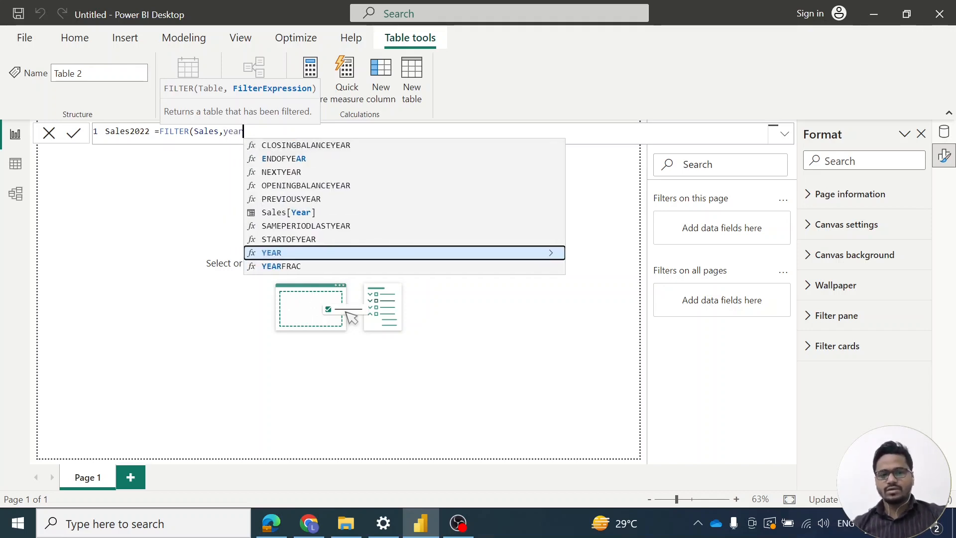
left_click(288, 213)
type("=")
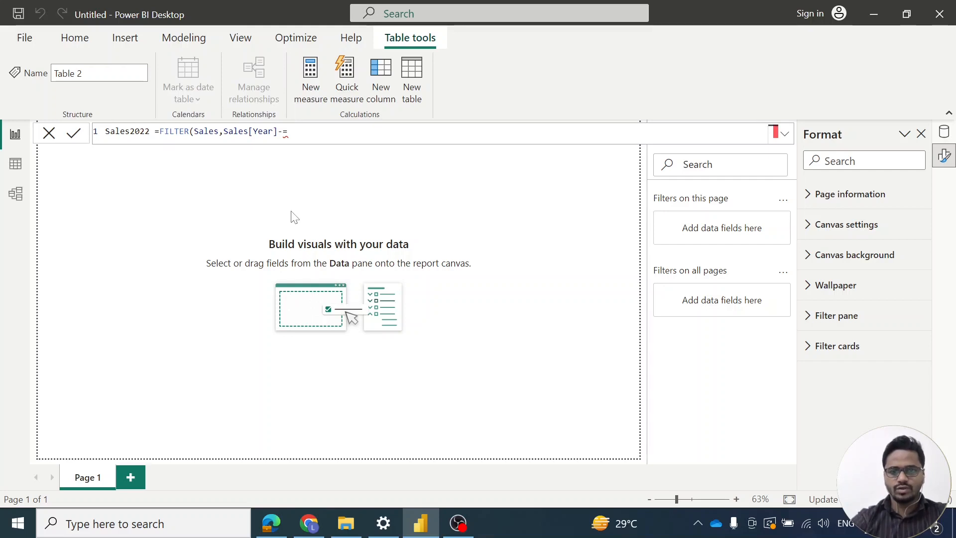
key("BackSpace")
key("BackSpace")
type("=")
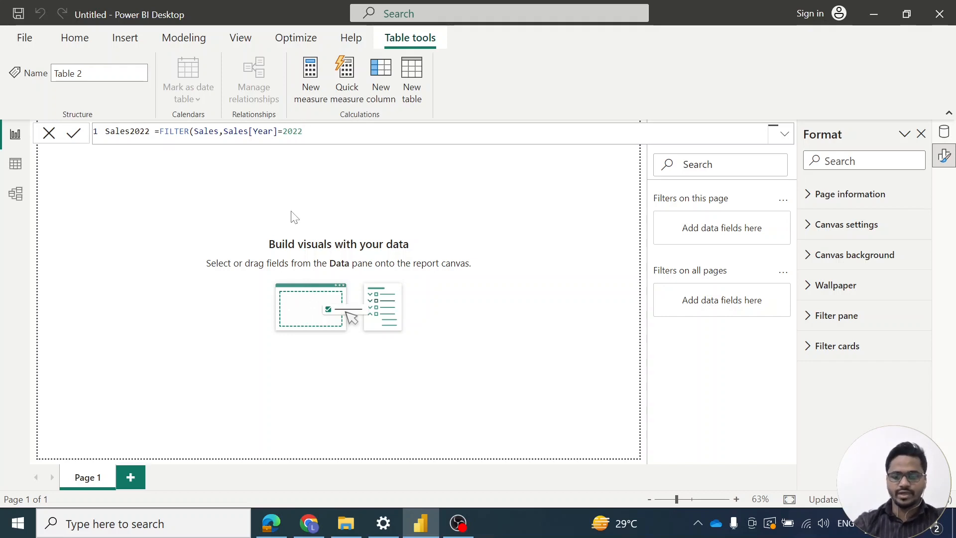
type("2022)")
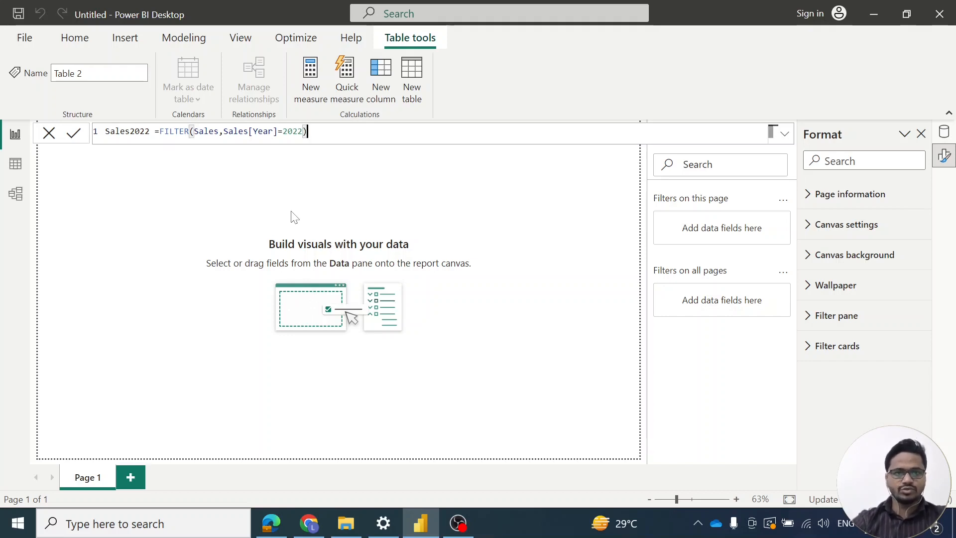
key("Return")
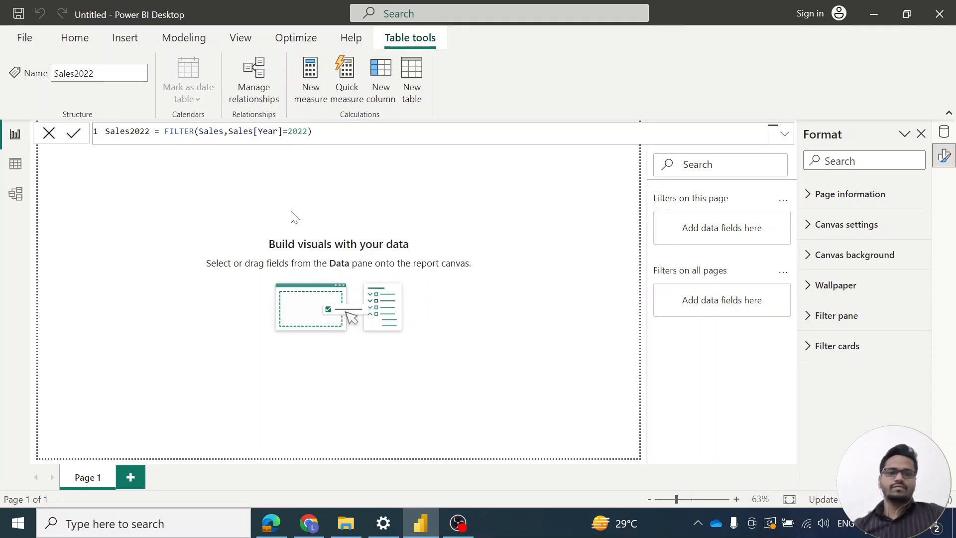
left_click_drag(105, 131, 317, 130)
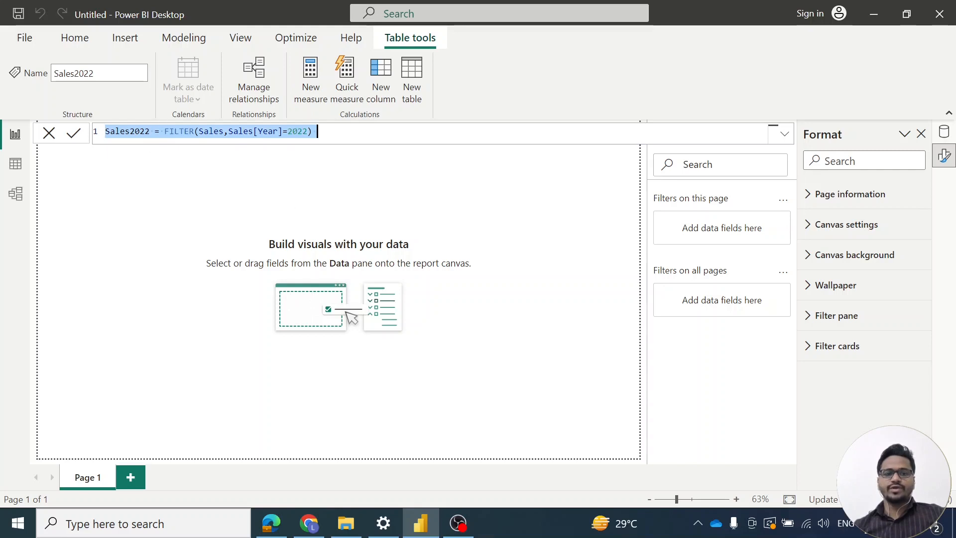
left_click(496, 159)
Insert a Table visual on the report page and move it near the middle of the canvas
left_click(59, 41)
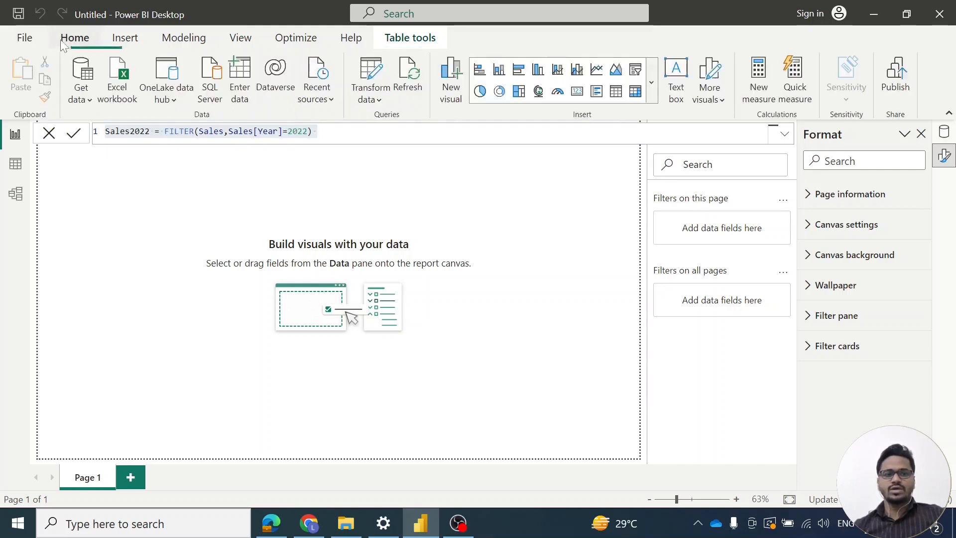
left_click(652, 83)
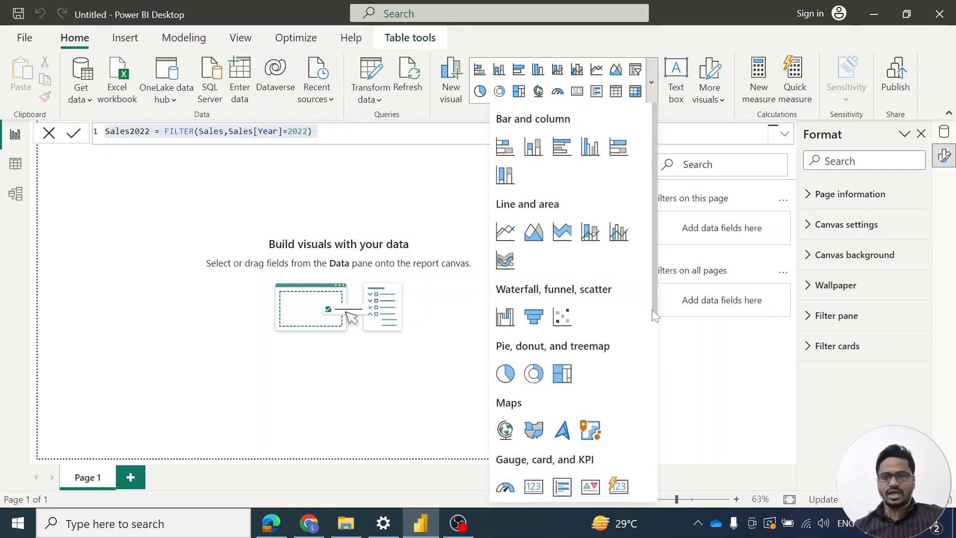
scroll(638, 351, "down", 2)
scroll(637, 352, "up", 2)
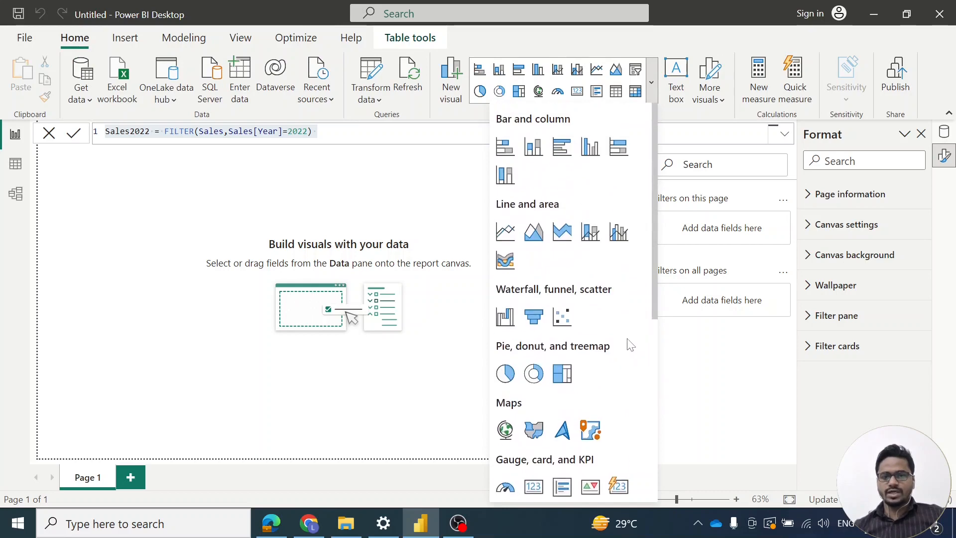
scroll(614, 323, "down", 5)
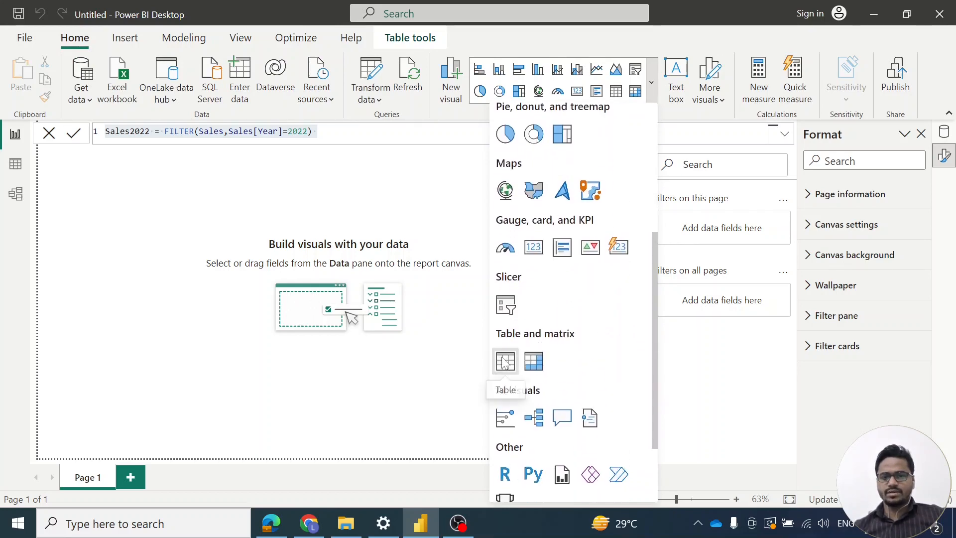
left_click(506, 361)
left_click_drag(131, 195, 402, 276)
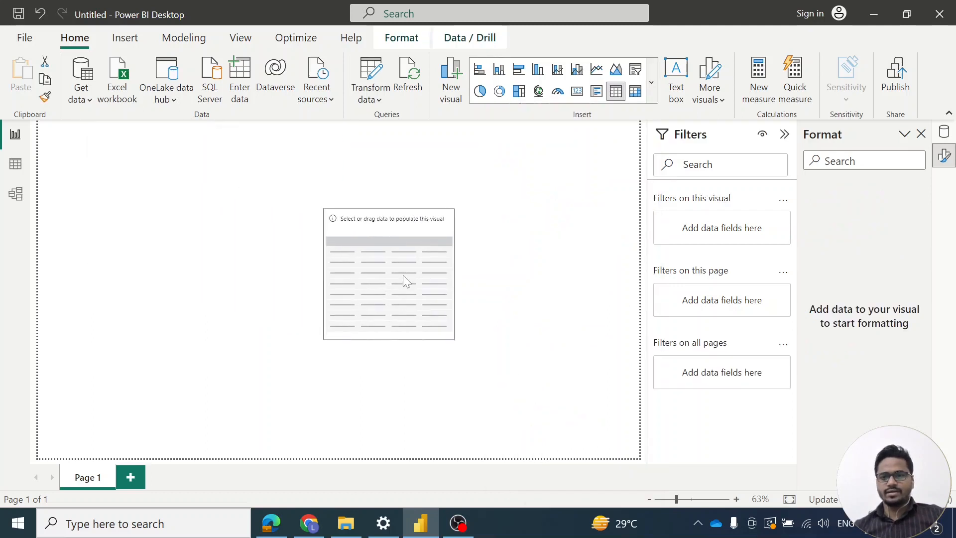
Add the Product, SalesAmount and Year fields of Sales2022 to the table visual and widen it to fit all columns
left_click(945, 132)
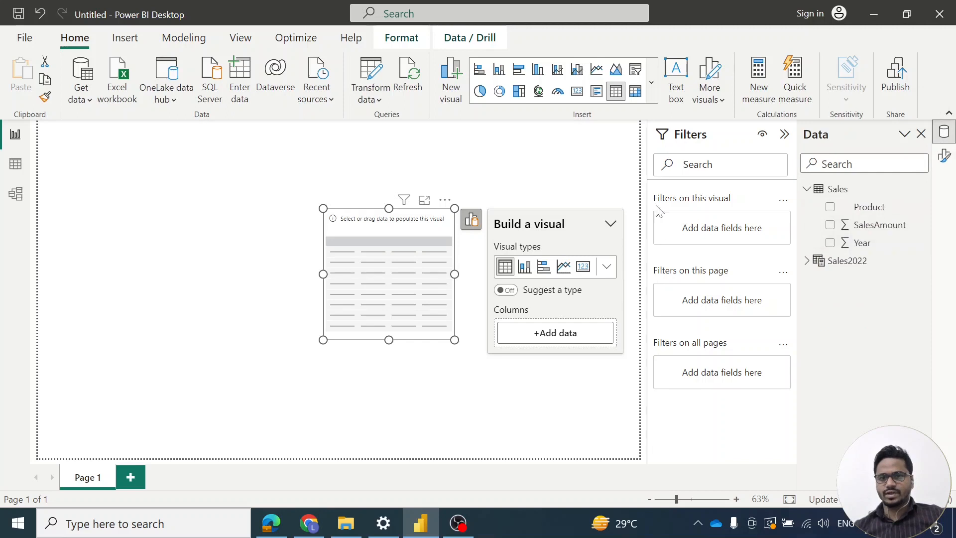
left_click(816, 268)
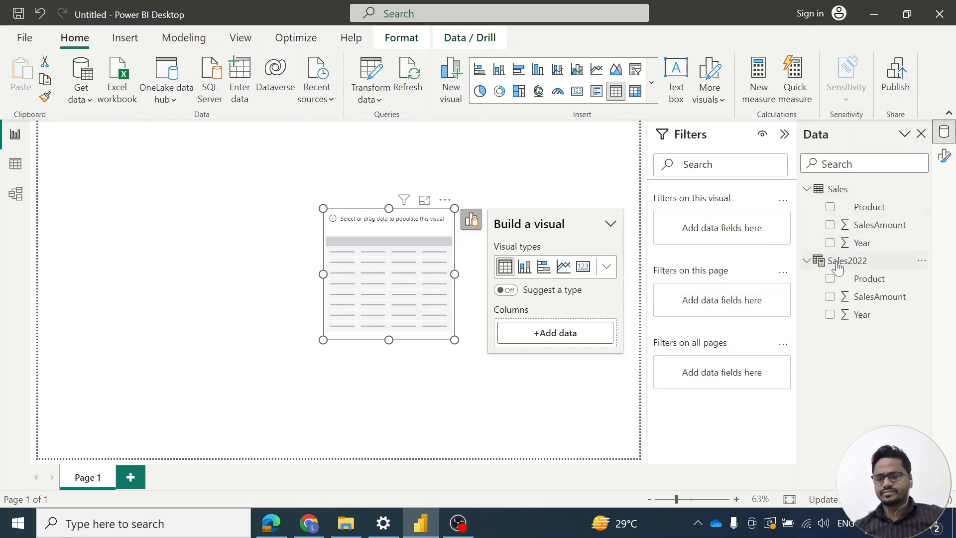
mouse_move(838, 267)
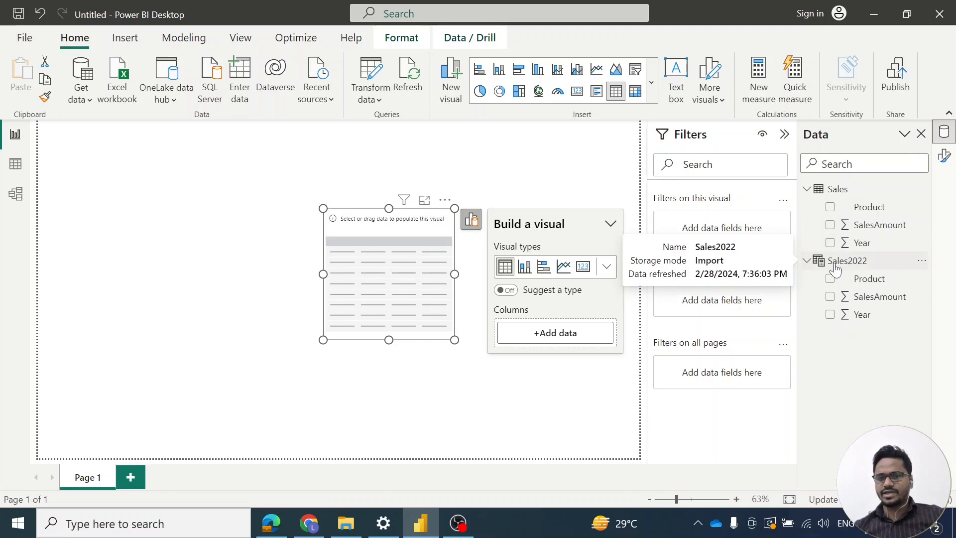
left_click(830, 278)
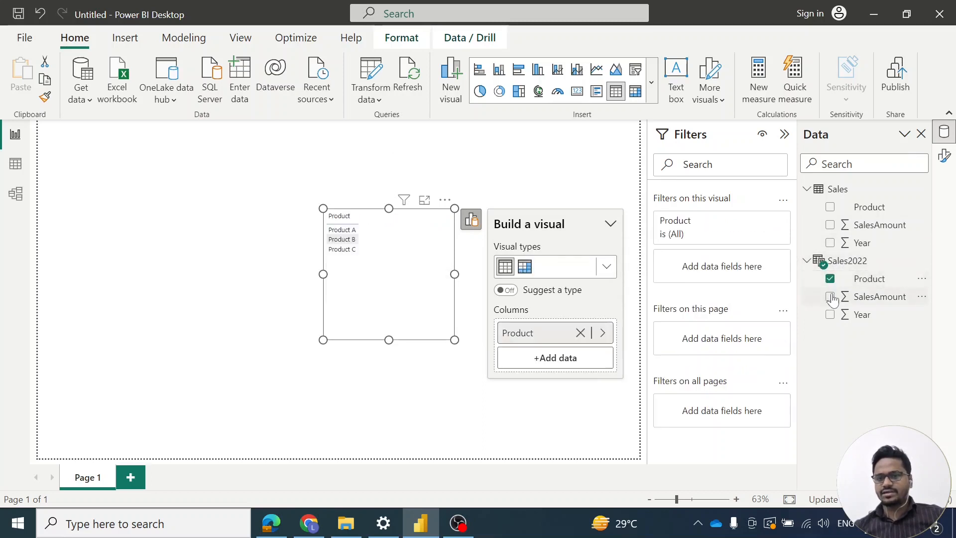
left_click(830, 296)
left_click(830, 315)
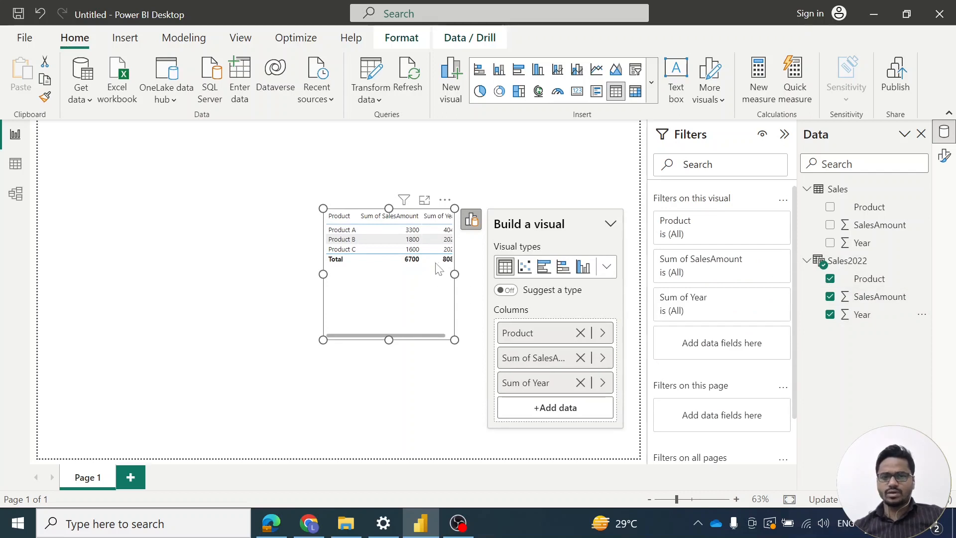
left_click_drag(323, 274, 287, 274)
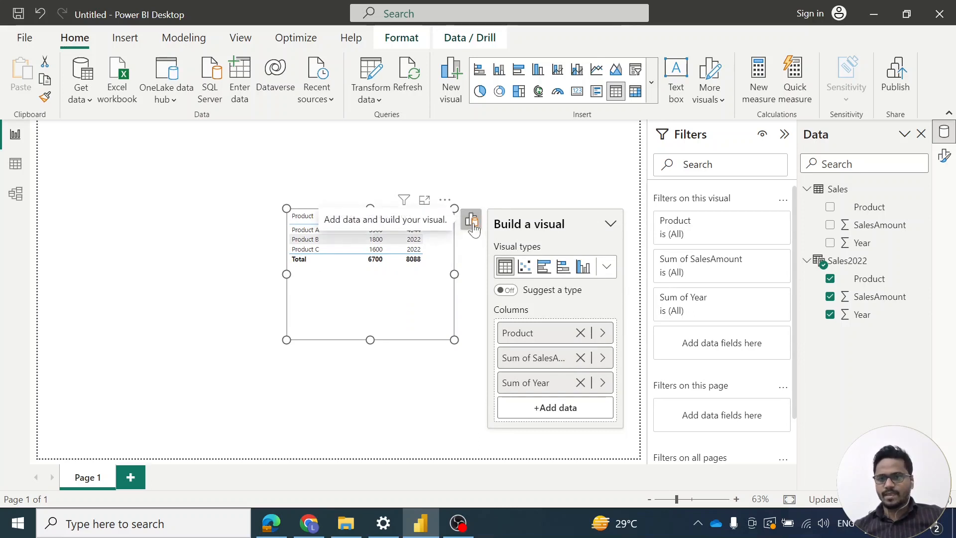
Set the font size of the table visual's values to 12
left_click(944, 156)
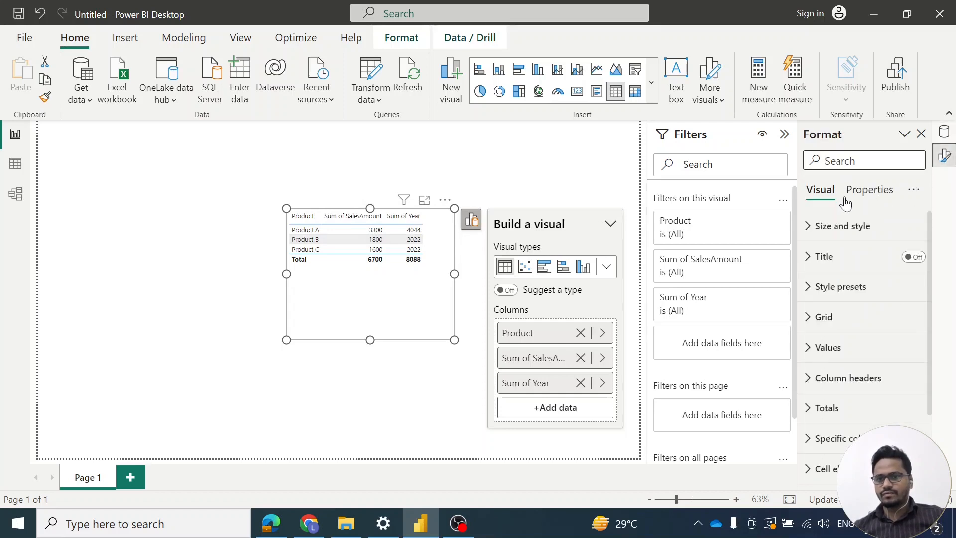
left_click(813, 346)
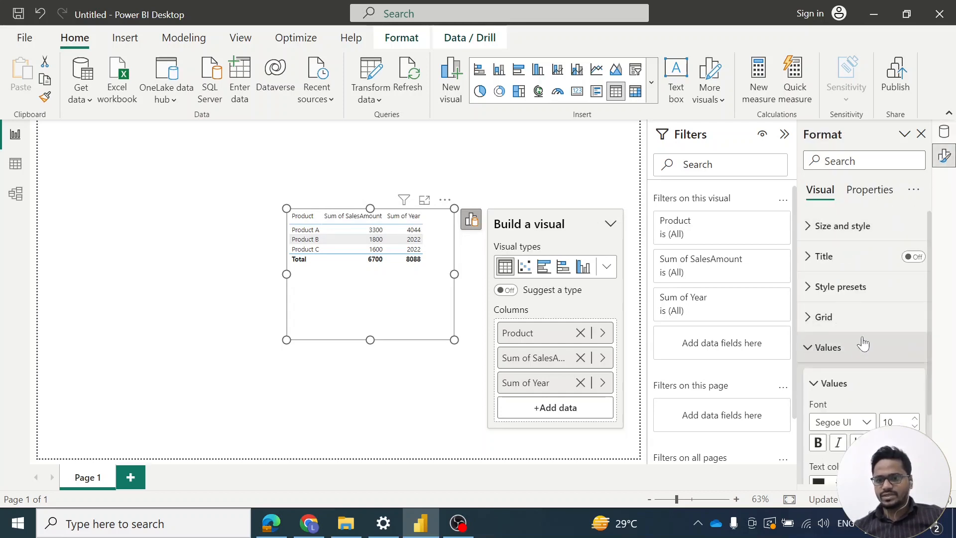
left_click(915, 379)
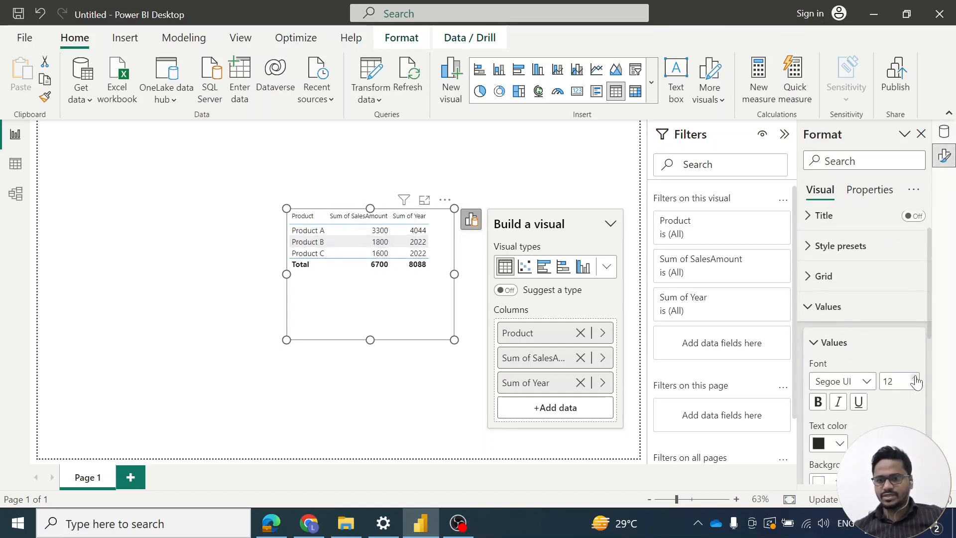
Format the table visual's column headers with font size 12 and bold text, and deselect the visual
scroll(902, 379, "down", 8)
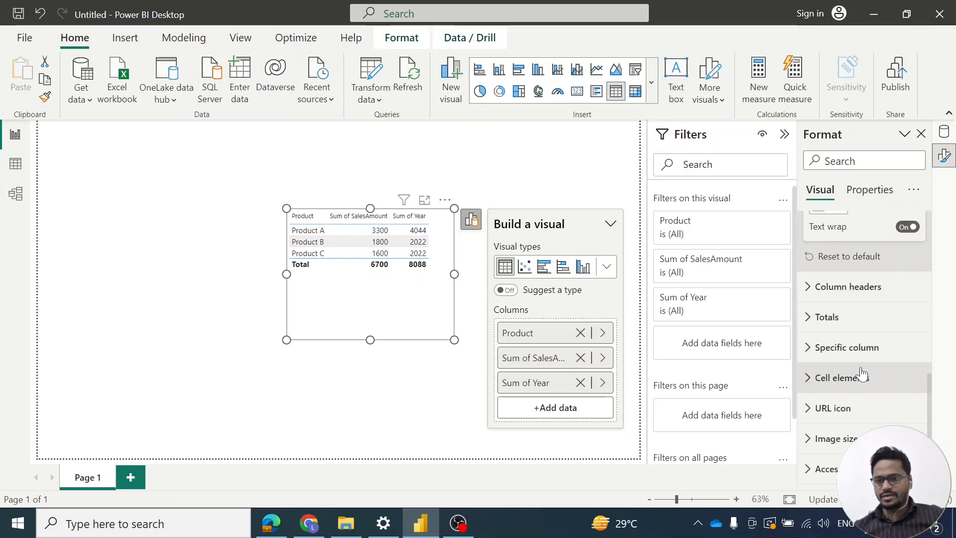
left_click(816, 286)
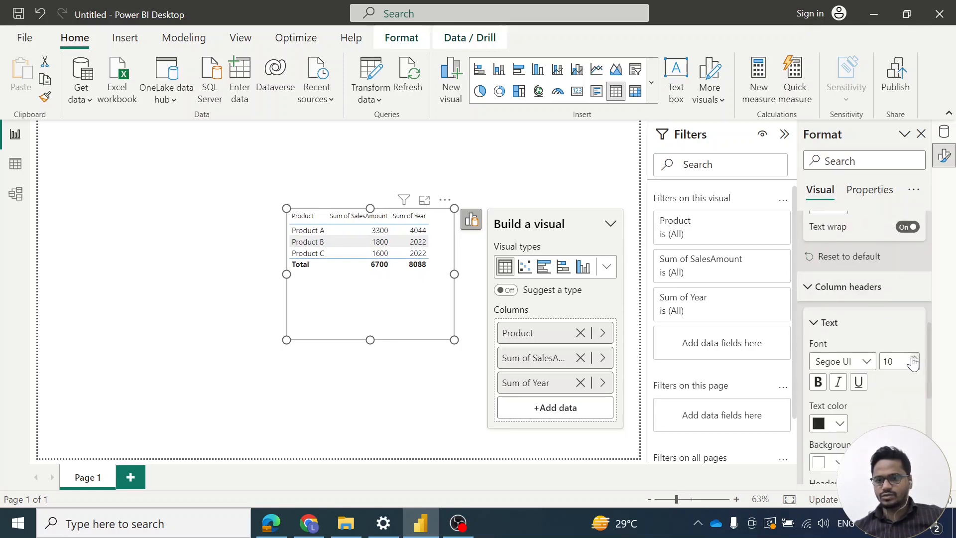
left_click(915, 357)
left_click(915, 357)
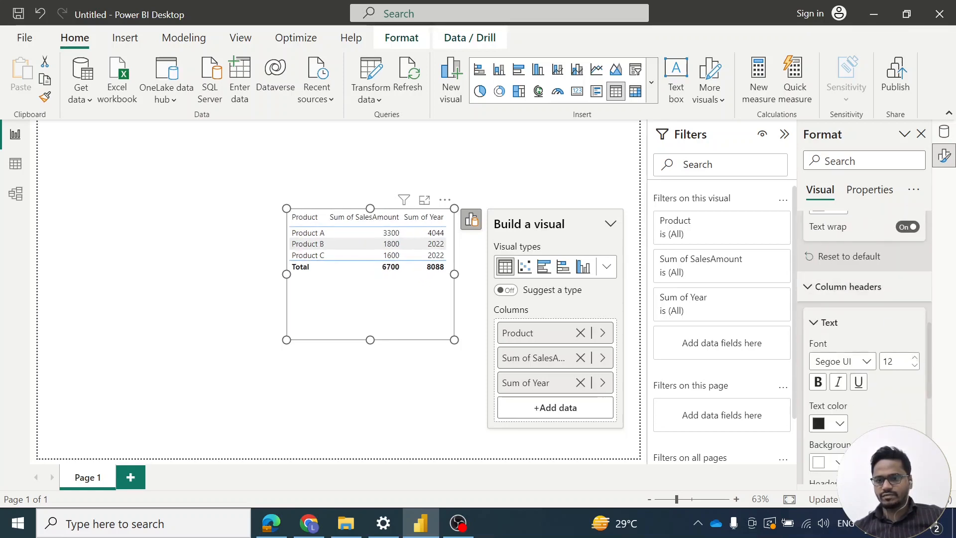
left_click(818, 381)
left_click(218, 217)
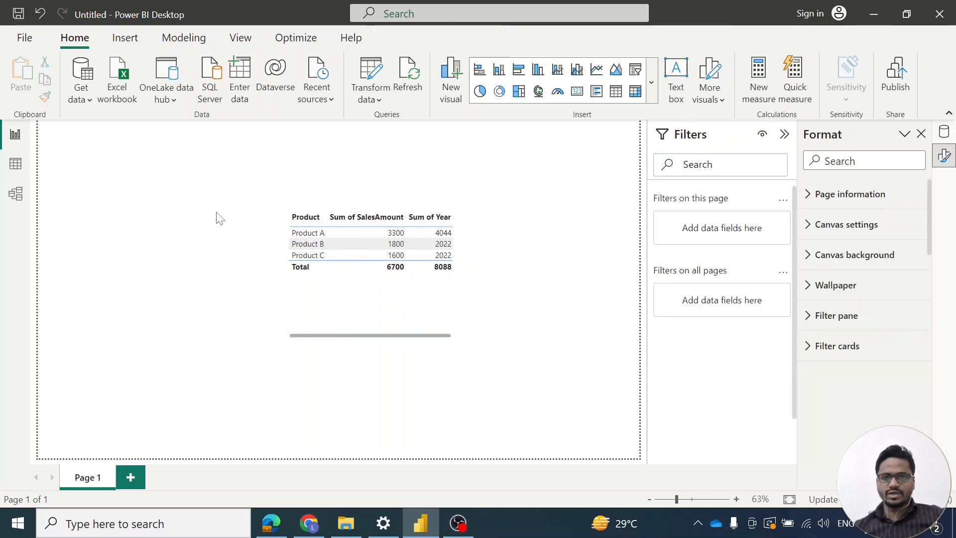
Set the Year column of the table visual to Don't summarize
left_click(406, 301)
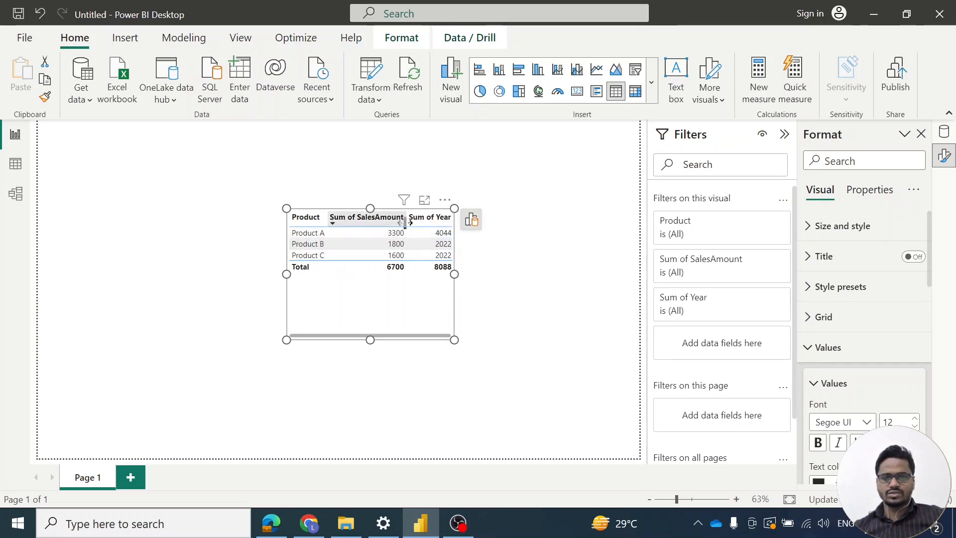
left_click(472, 220)
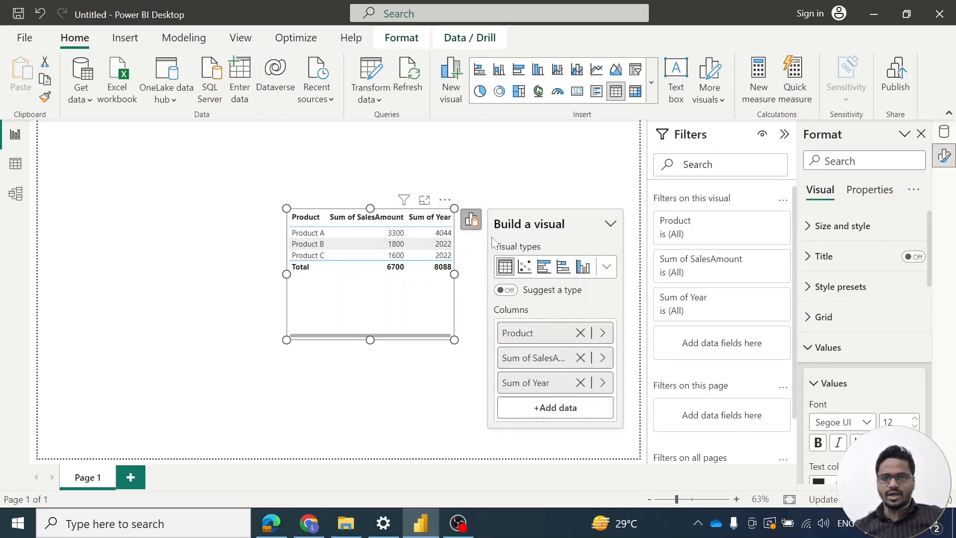
left_click(603, 383)
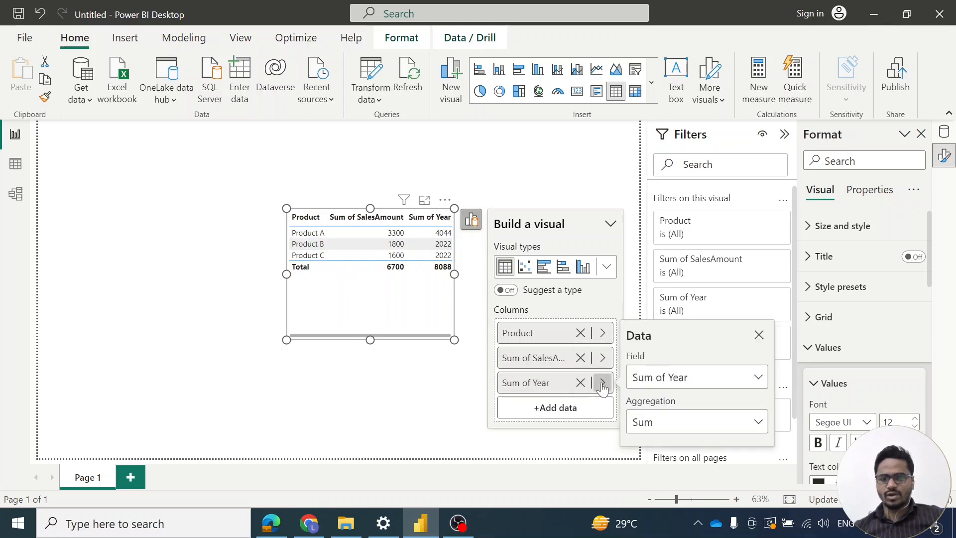
left_click(749, 428)
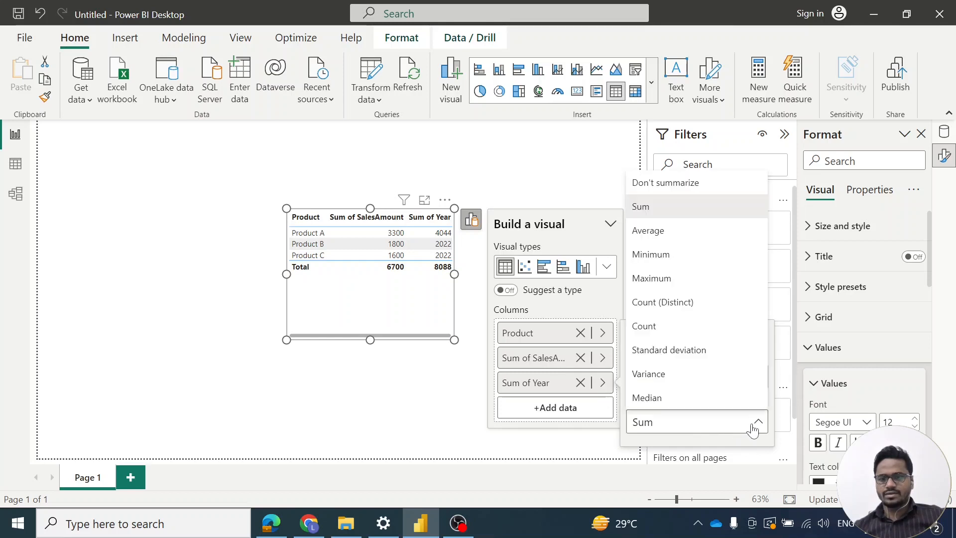
left_click(654, 188)
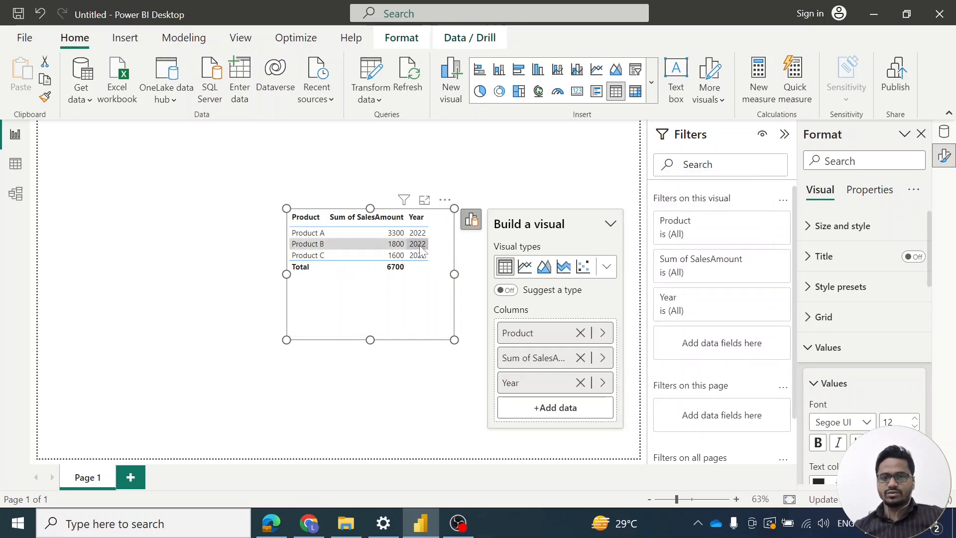
Set the SalesAmount column of the table visual to Don't summarize
left_click(603, 358)
left_click(753, 398)
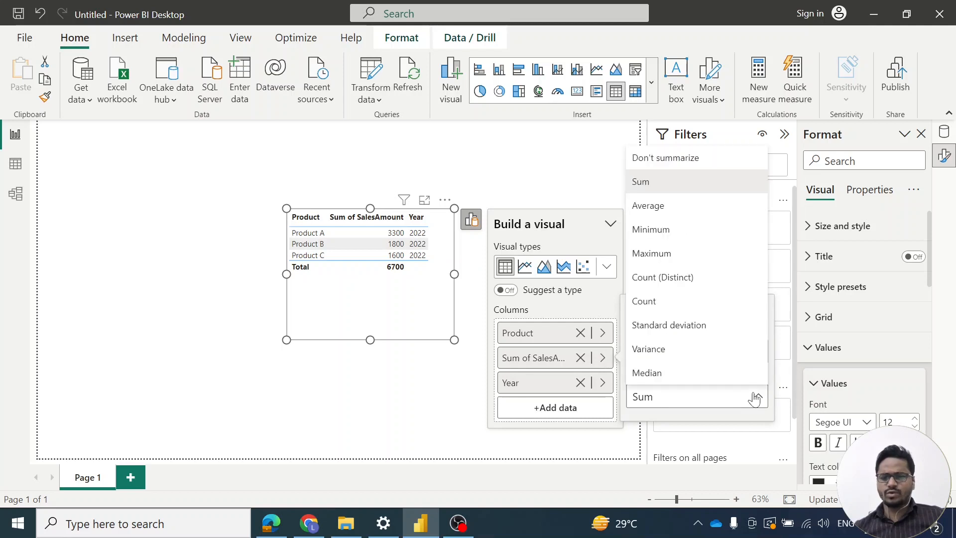
left_click(661, 159)
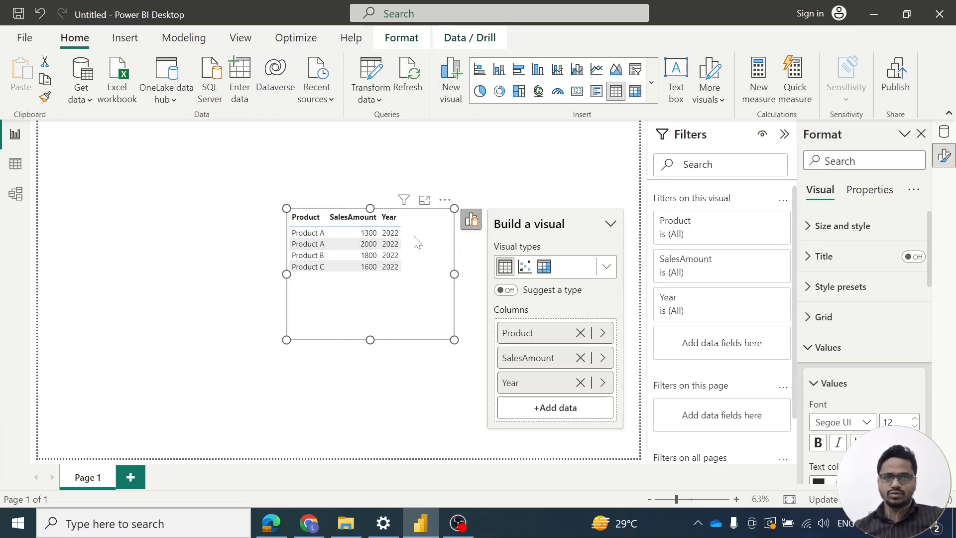
Compare the rows of the Sales2022 and Sales tables in Data view with the table visual on the report page
left_click(15, 163)
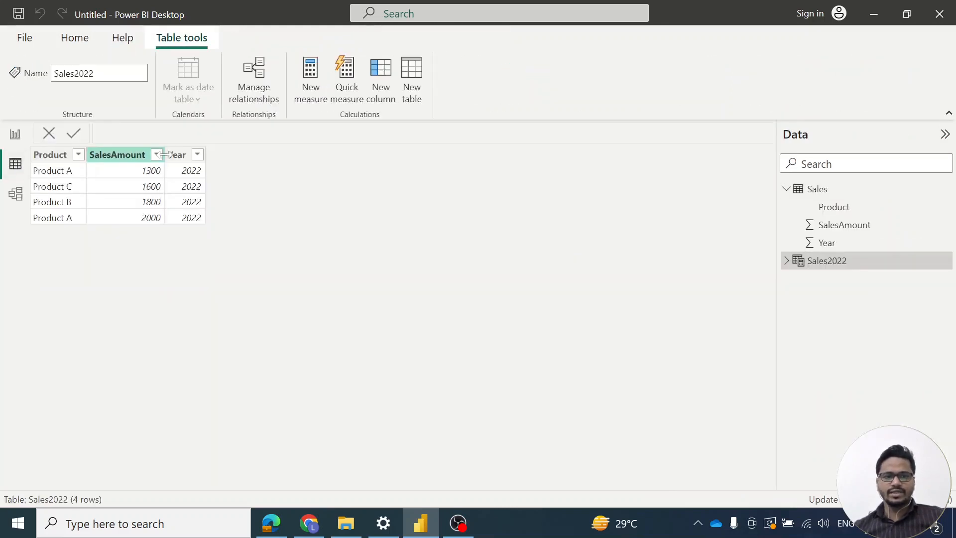
left_click(817, 190)
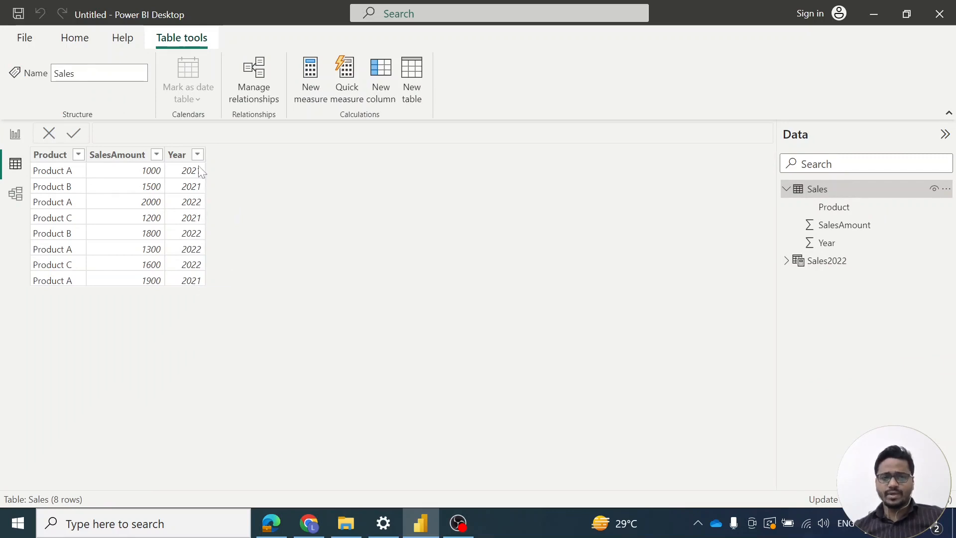
left_click(21, 137)
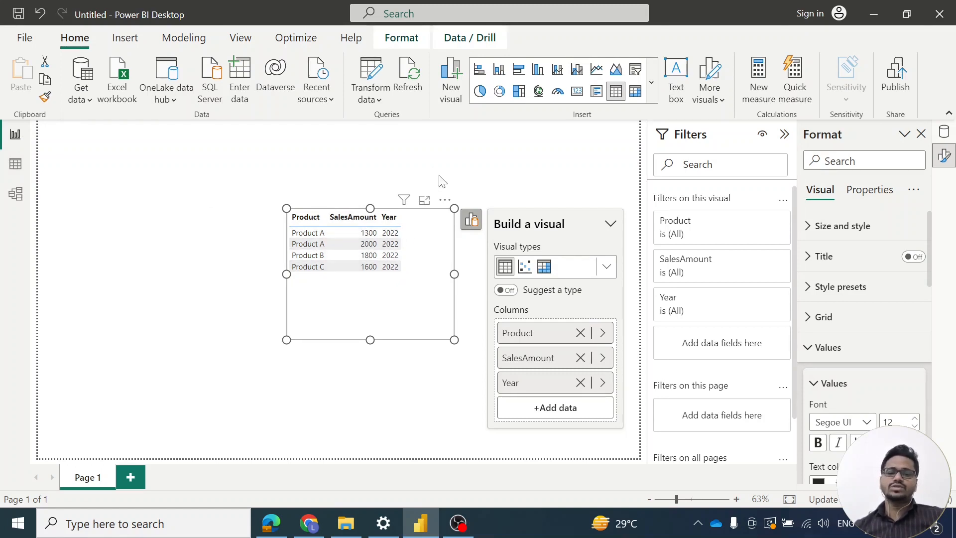
left_click(16, 164)
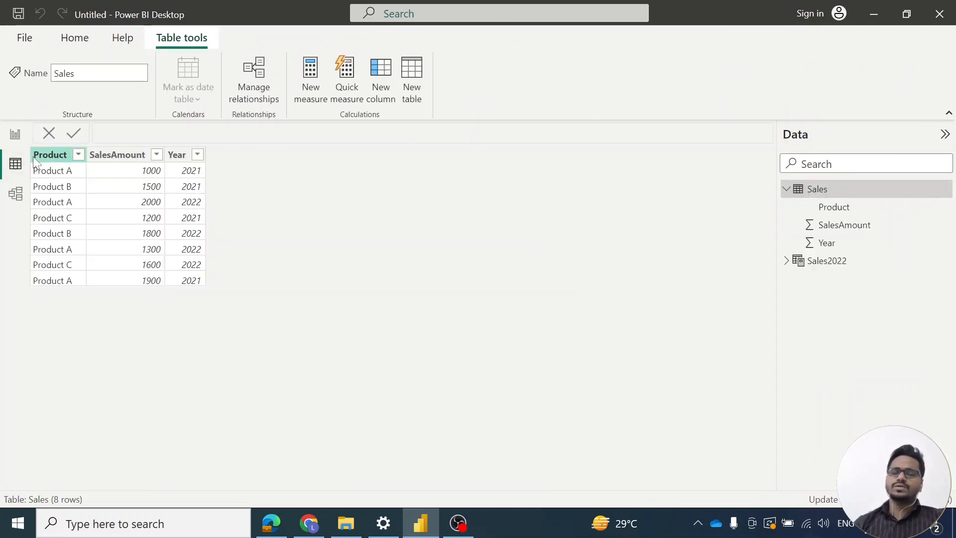